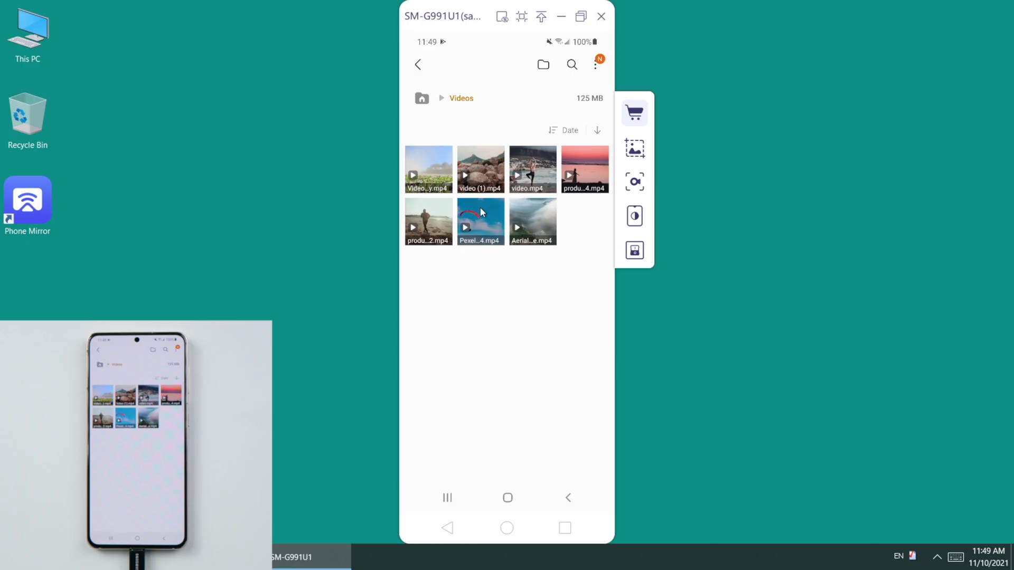
# - Play the Pexels paraglider video on the mirrored phone and rotate it to landscape
pyautogui.click(480, 207)
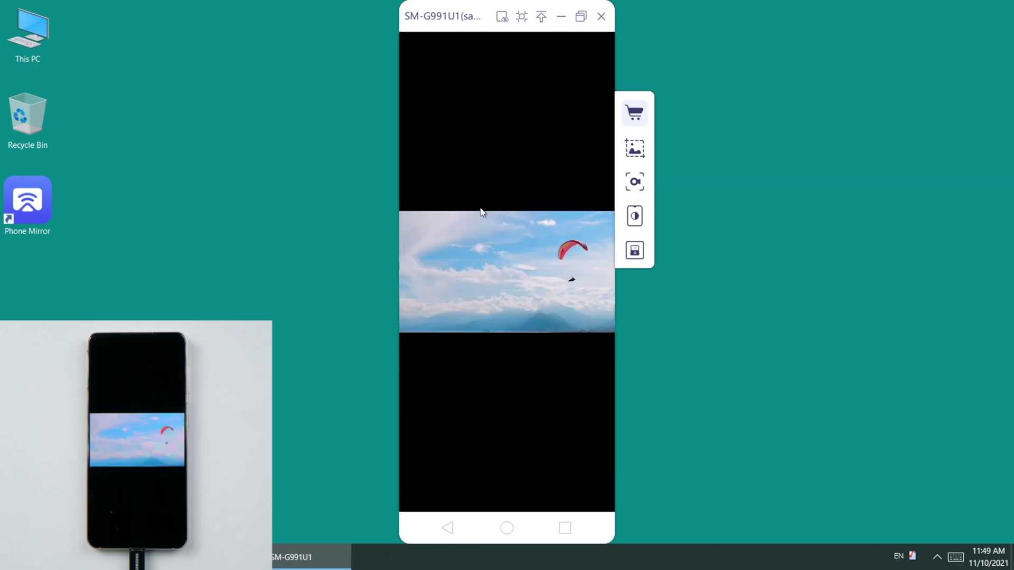
pyautogui.click(567, 398)
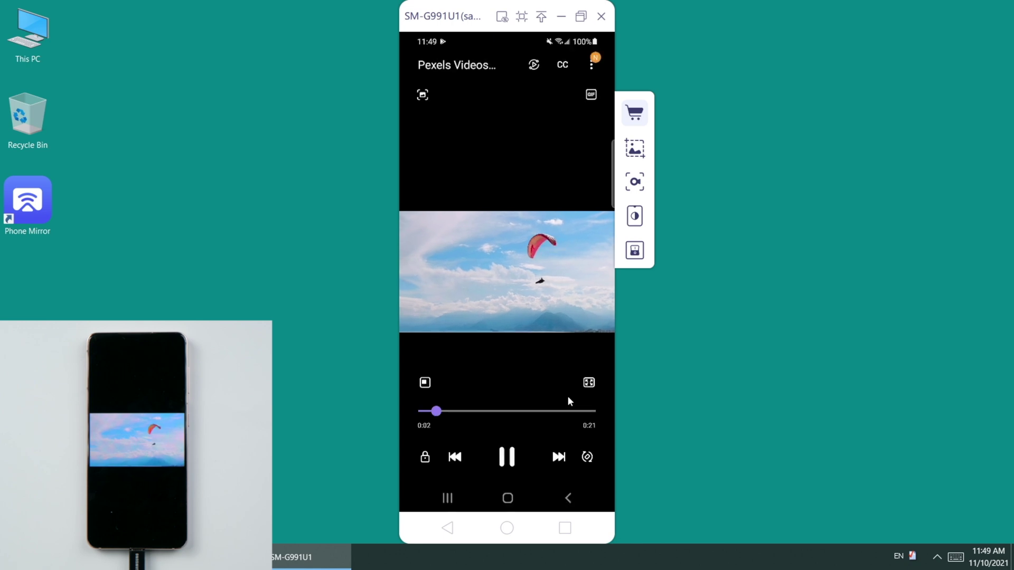
pyautogui.click(586, 458)
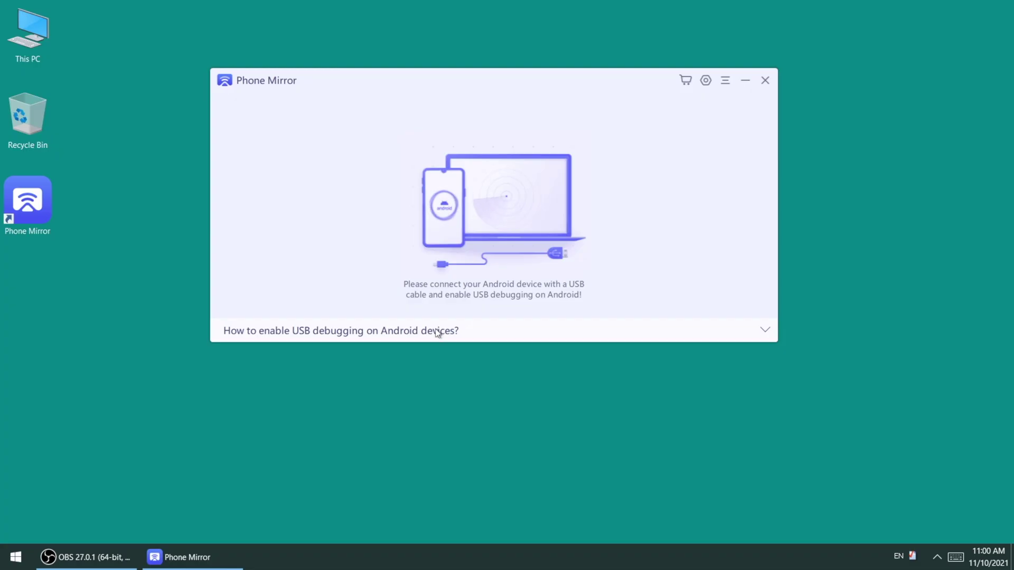
# - Expand the 'How to enable USB debugging on Android devices?' help section
pyautogui.click(437, 334)
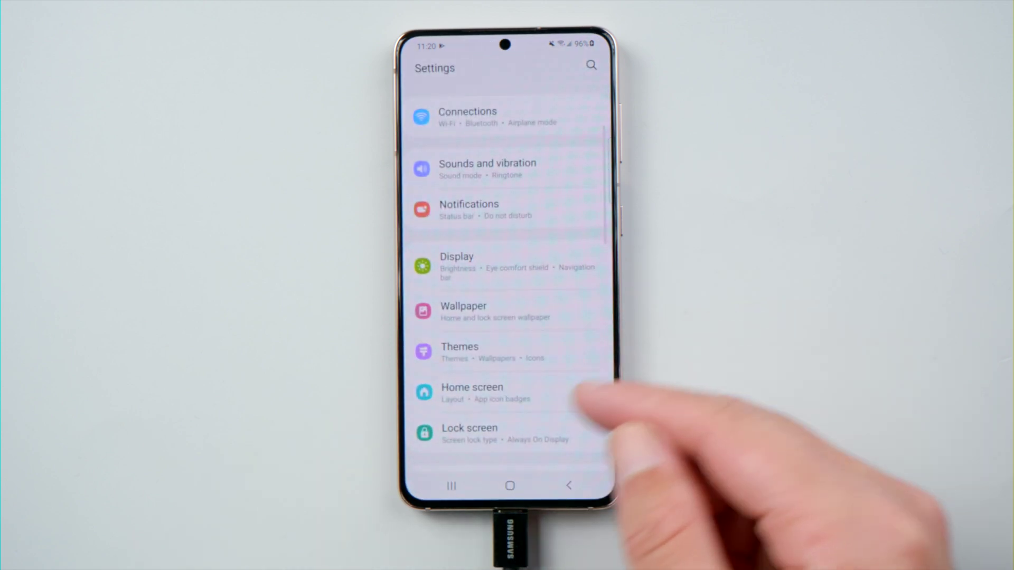
pyautogui.scroll(-10, 507, 278)
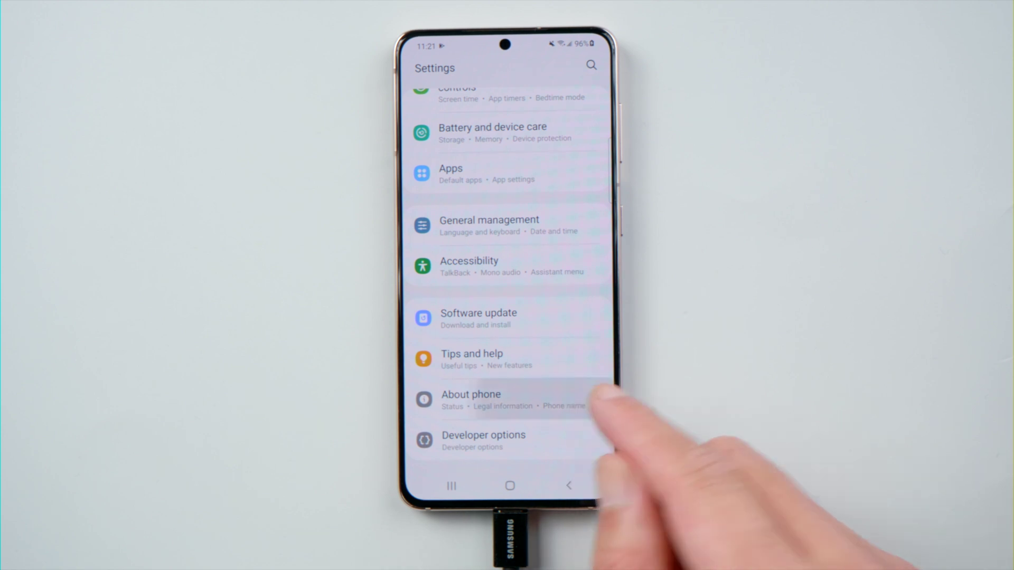
# - Enable developer mode from About phone > Software information > Build number
pyautogui.click(587, 400)
pyautogui.click(590, 370)
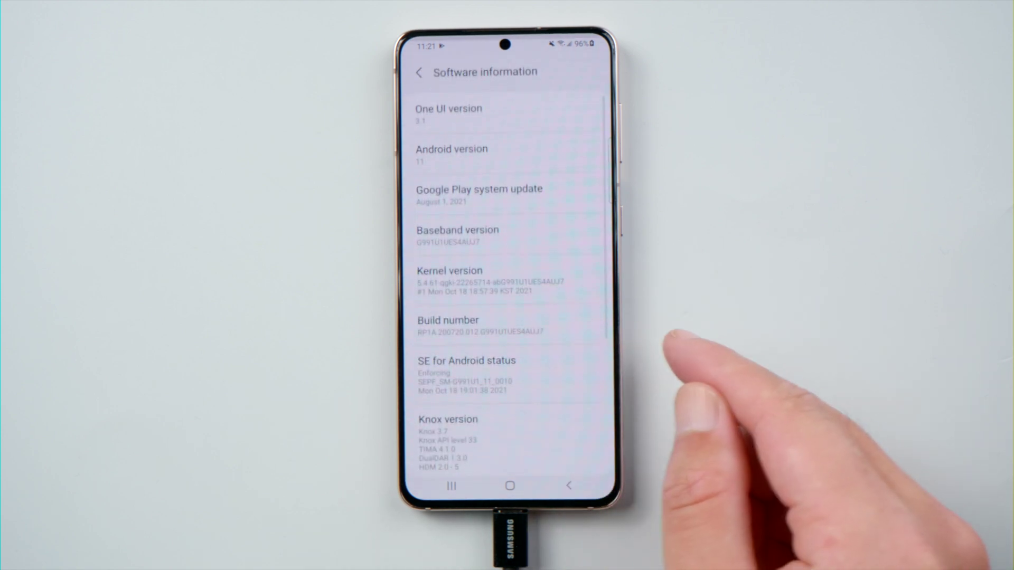
pyautogui.click(574, 318)
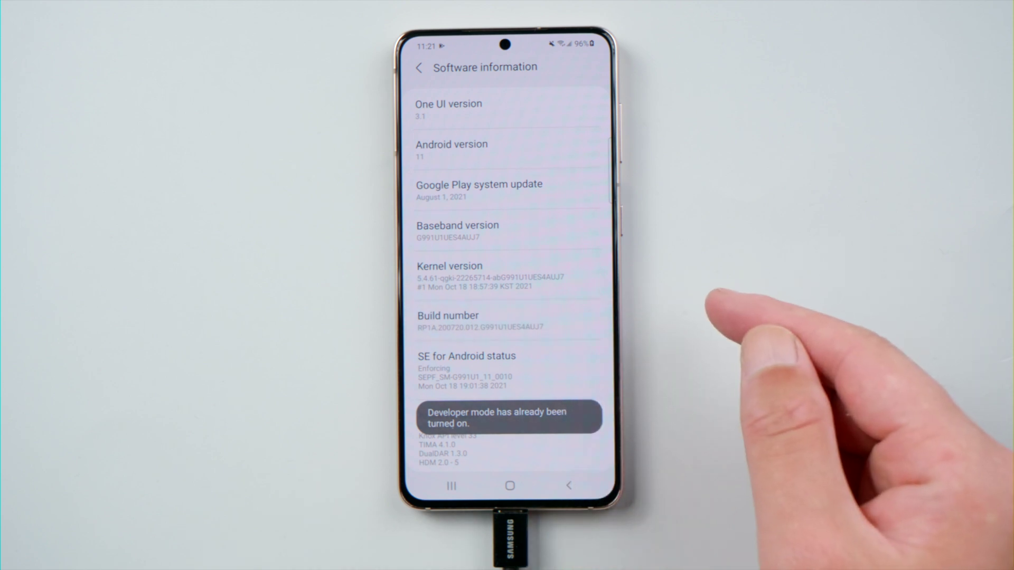
# - Turn on USB debugging in Developer options and allow this computer to debug the phone
pyautogui.click(595, 436)
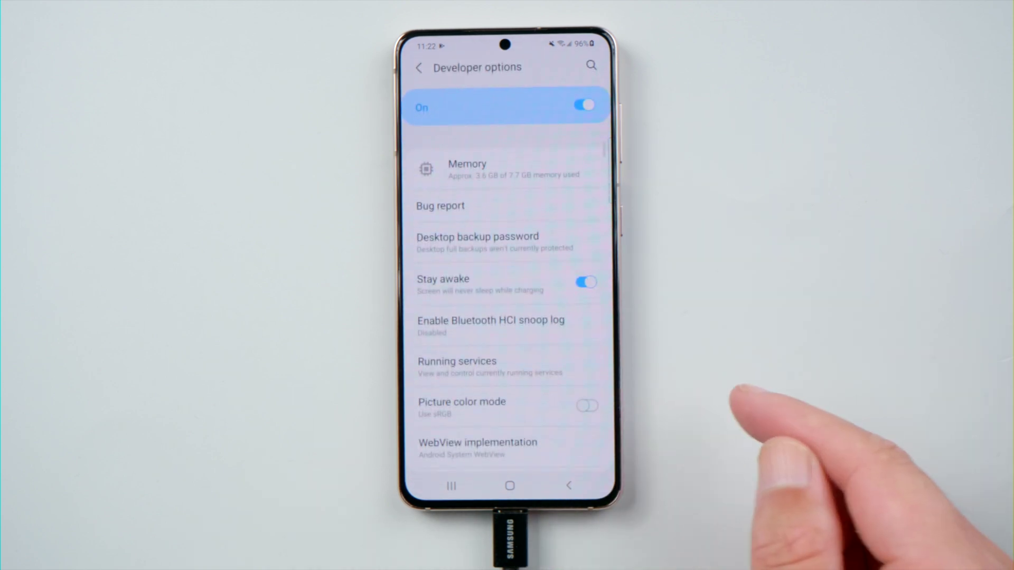
pyautogui.scroll(-3, 544, 381)
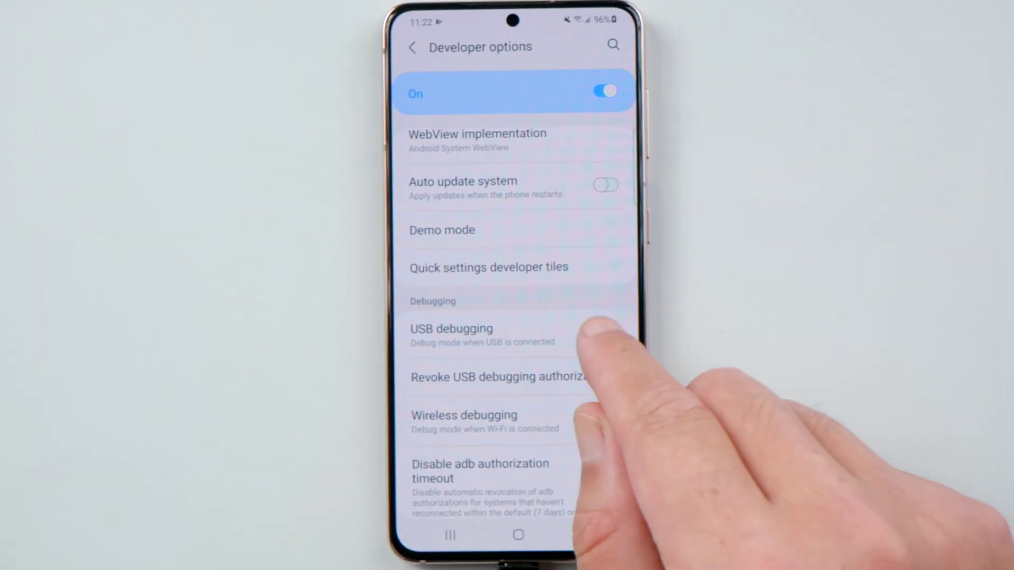
pyautogui.click(594, 320)
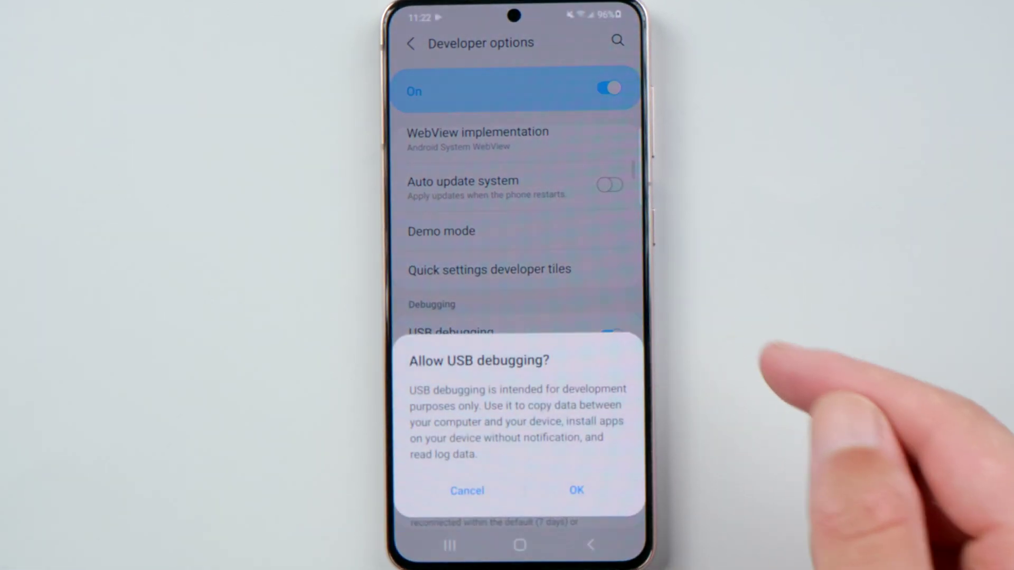
pyautogui.click(576, 490)
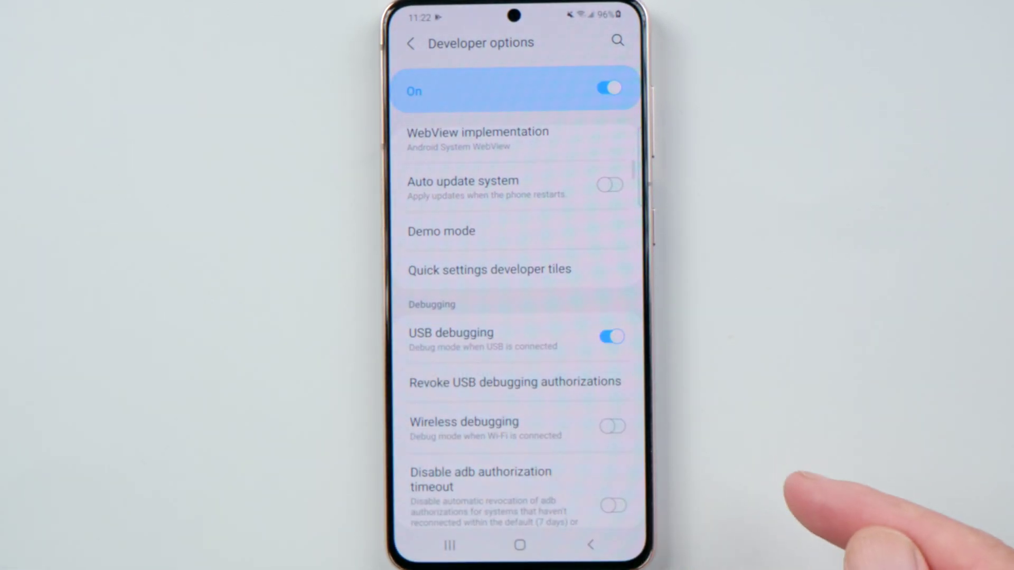
pyautogui.click(557, 440)
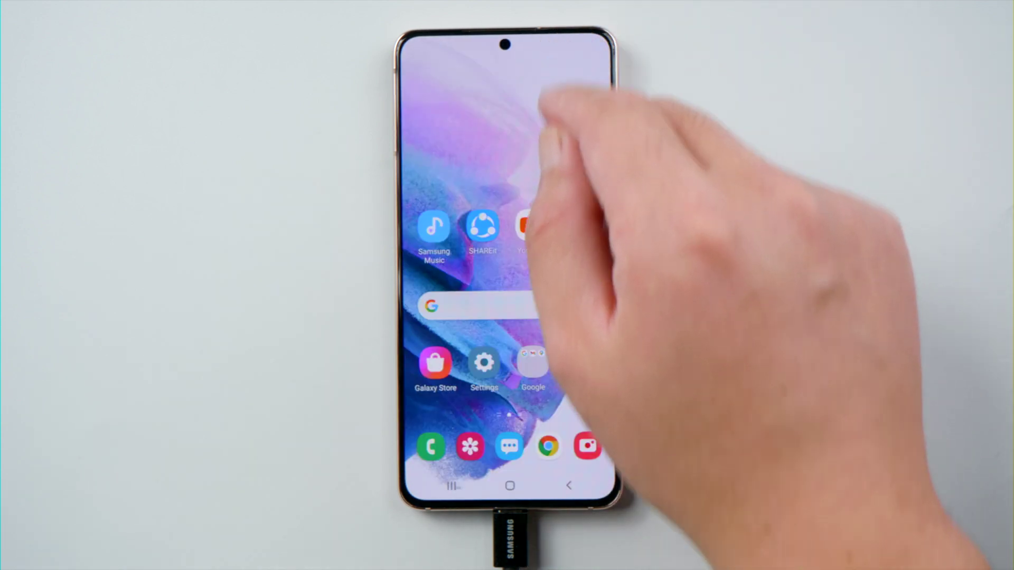
# - Show the other USB options from the 'USB for file transfer' notification
pyautogui.moveTo(562, 56); pyautogui.dragTo(610, 515)
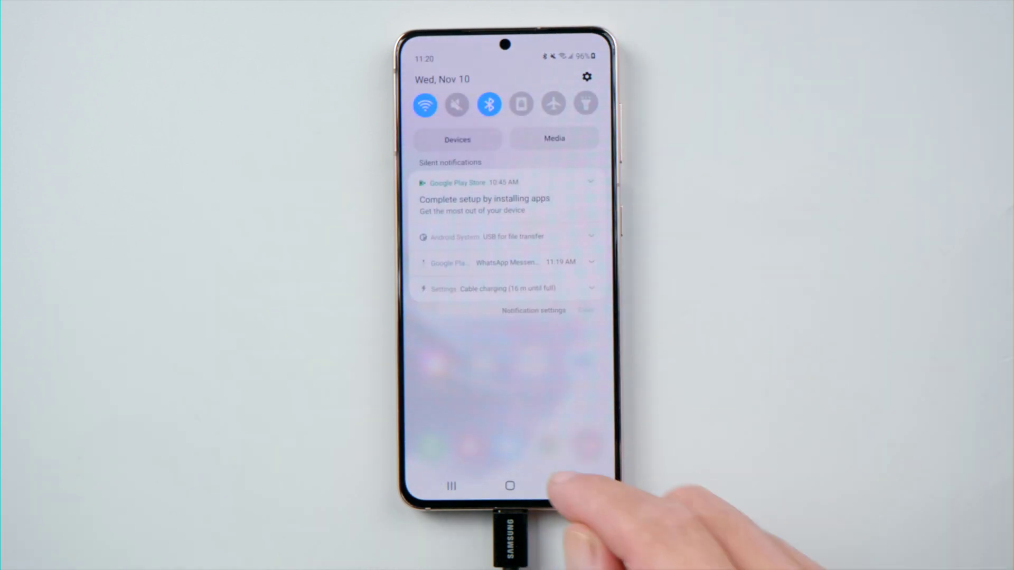
pyautogui.click(614, 257)
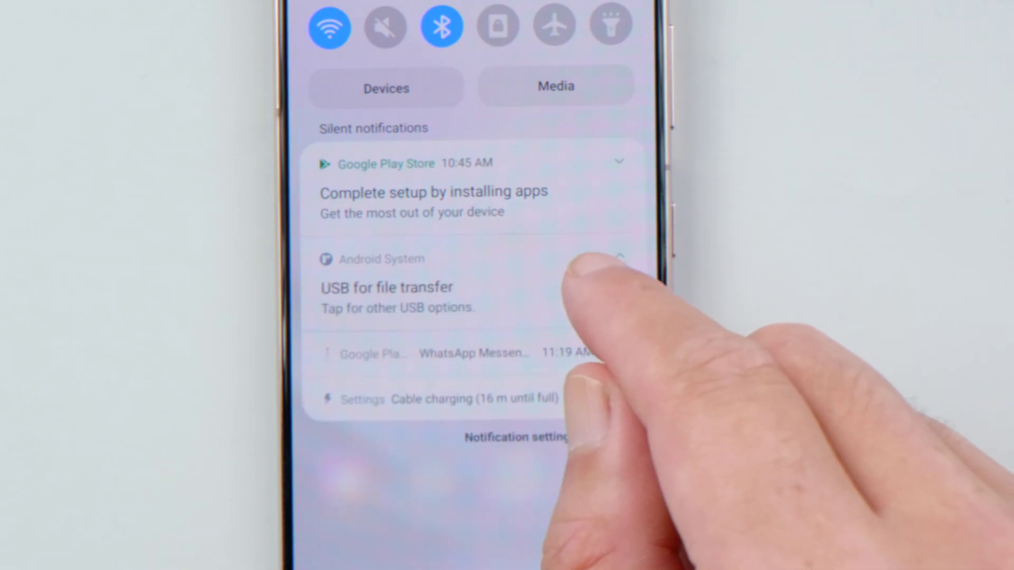
pyautogui.click(595, 273)
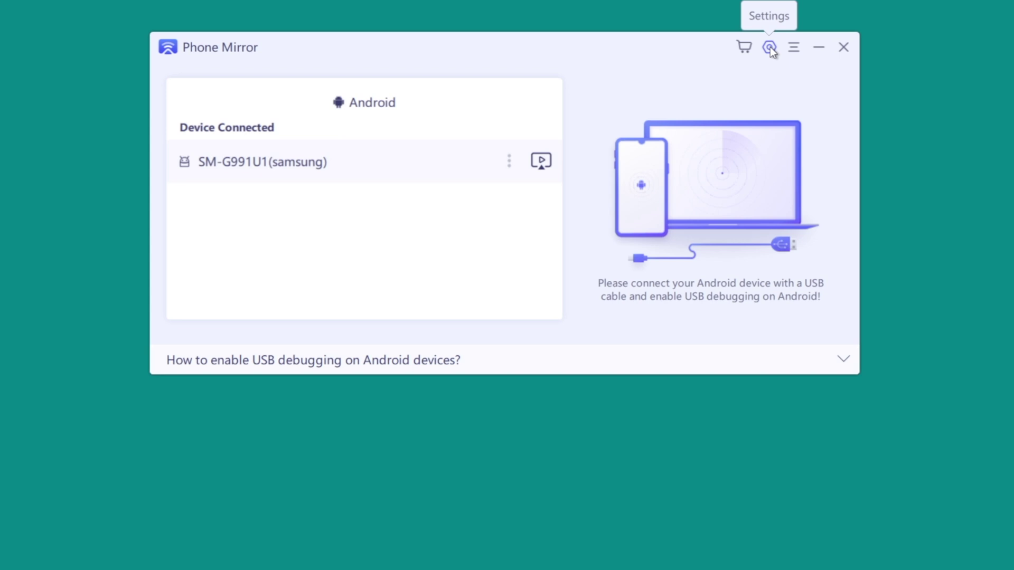
# - Review Phone Mirror settings, keeping English as the interface language, then close Settings
pyautogui.click(769, 46)
pyautogui.click(547, 229)
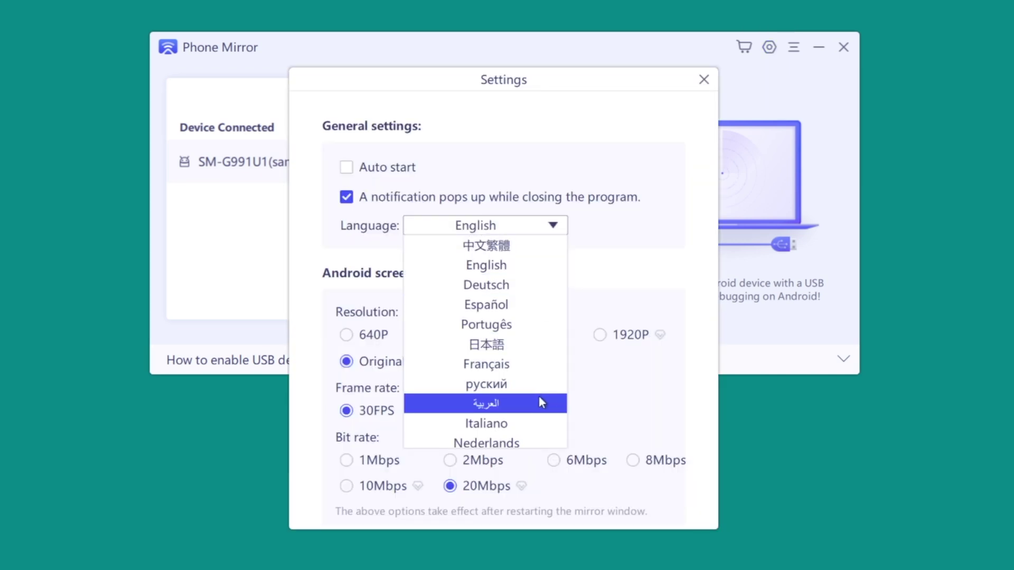
pyautogui.click(608, 271)
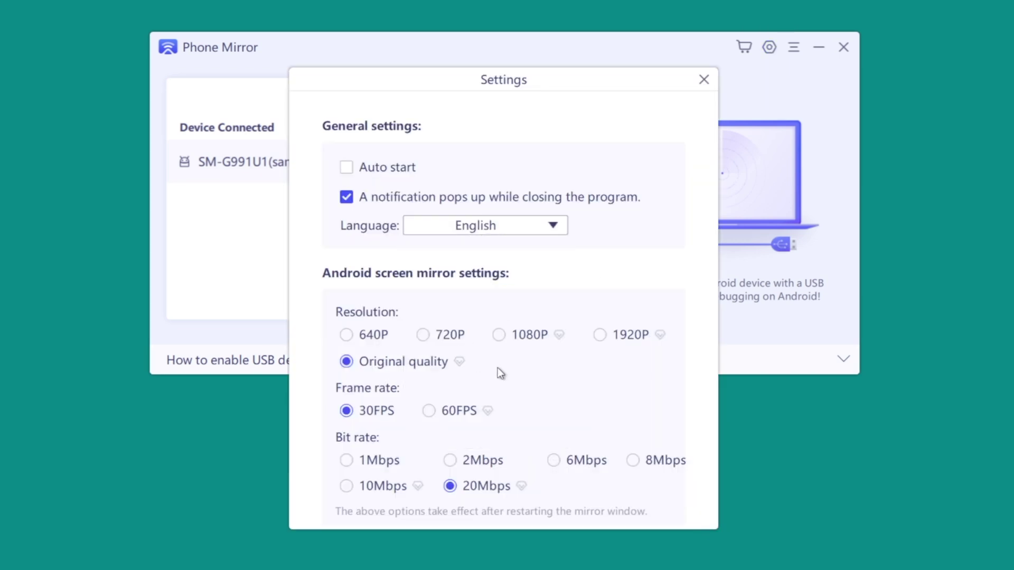
pyautogui.scroll(-3, 556, 422)
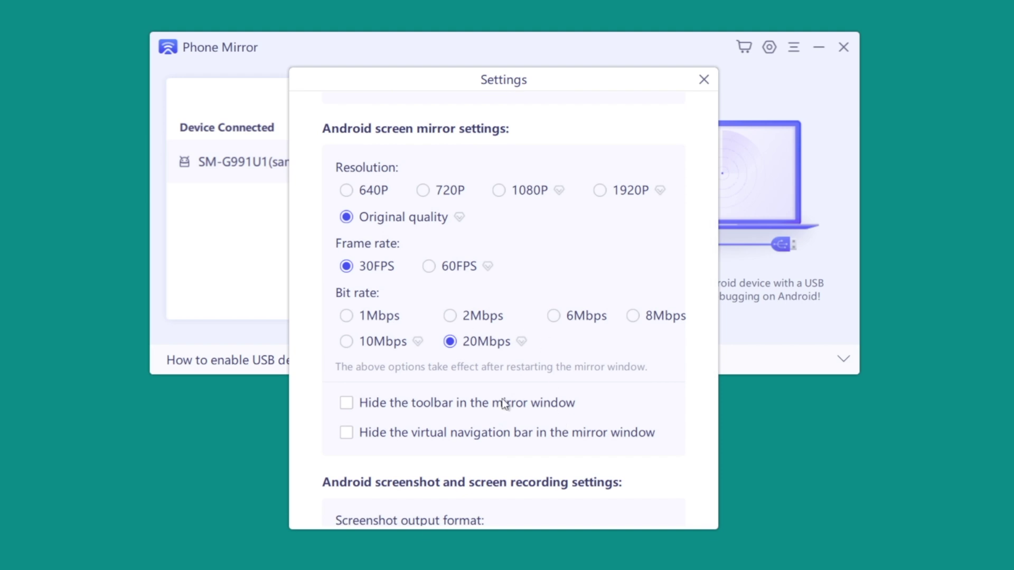
pyautogui.scroll(-3, 577, 420)
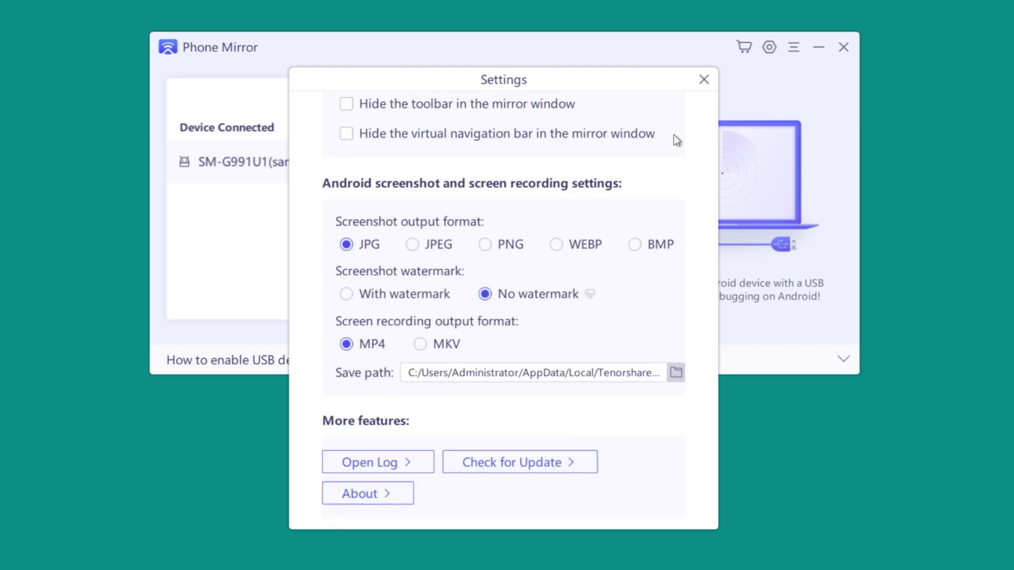
pyautogui.click(704, 81)
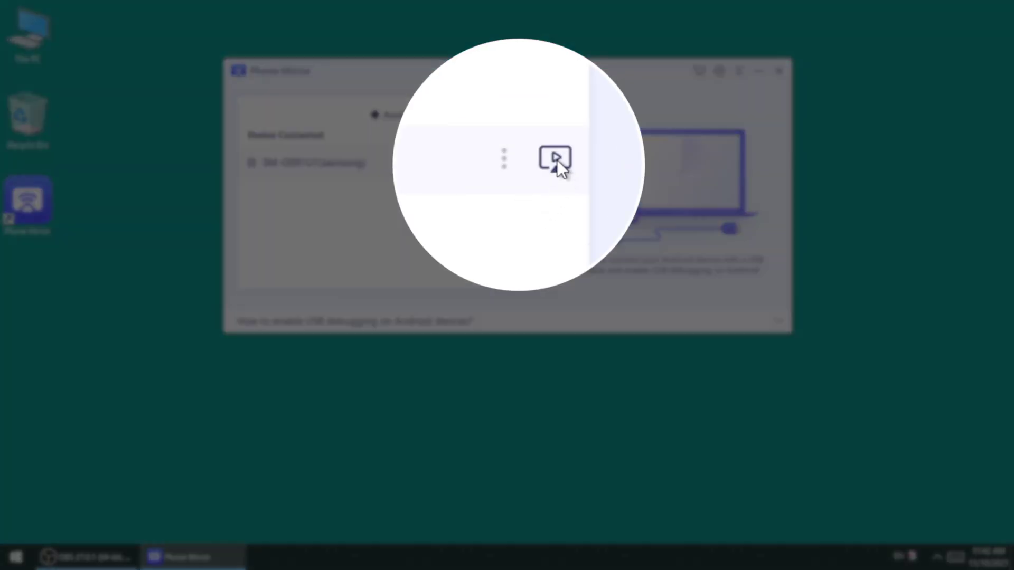
# - Mirror SM-G991U1 in an enlarged, pinned window with the main window hidden
pyautogui.click(535, 161)
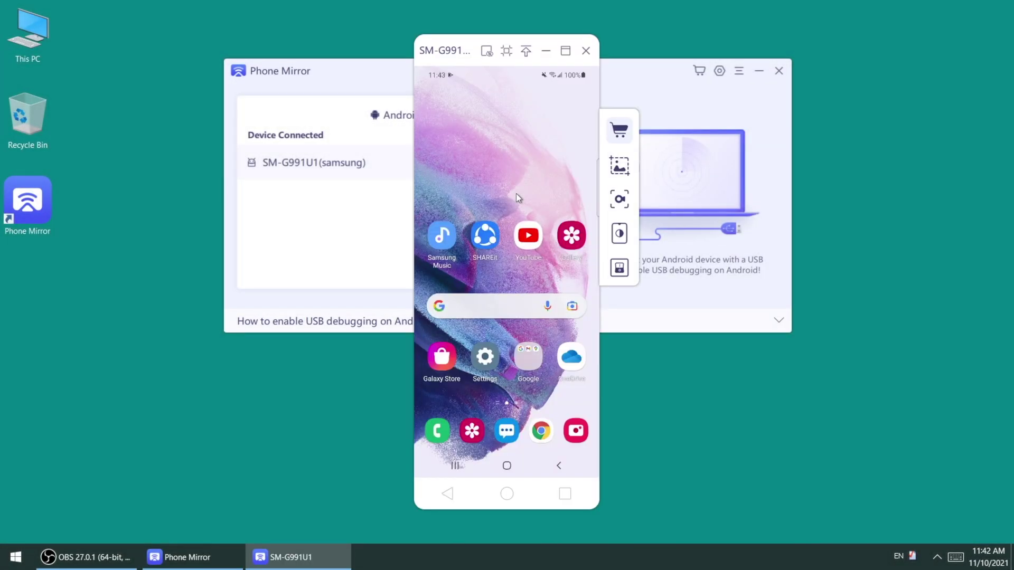
pyautogui.click(759, 73)
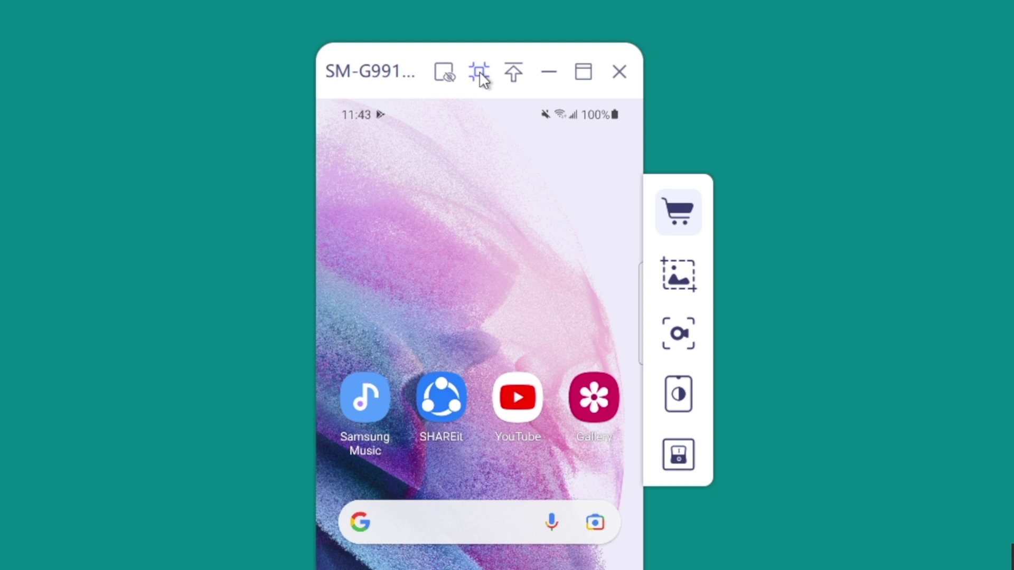
pyautogui.click(505, 61)
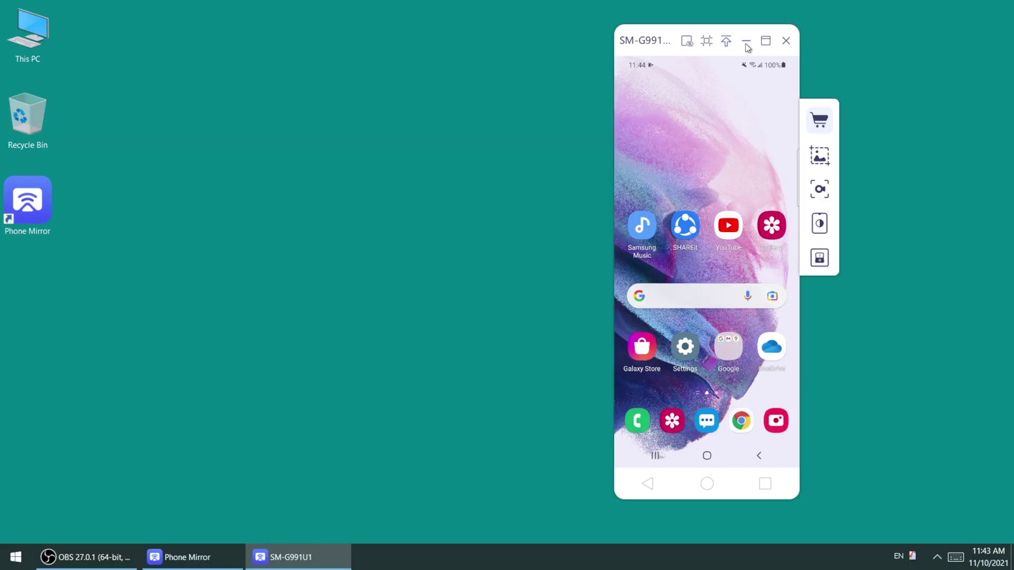
pyautogui.click(748, 46)
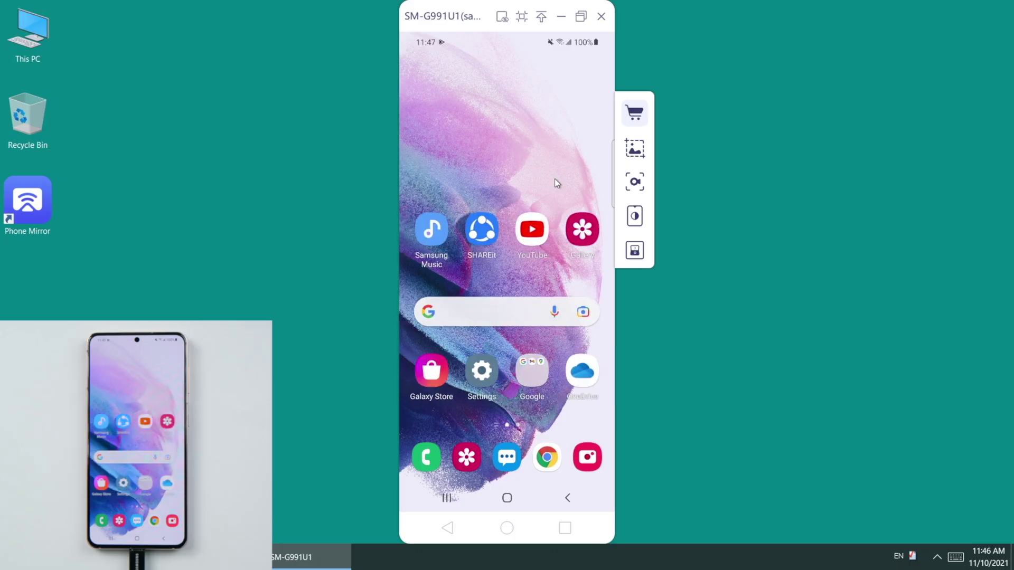
# - Play the paraglider video from the mirrored phone's Gallery full-screen in landscape
pyautogui.click(581, 228)
pyautogui.scroll(-3, 578, 227)
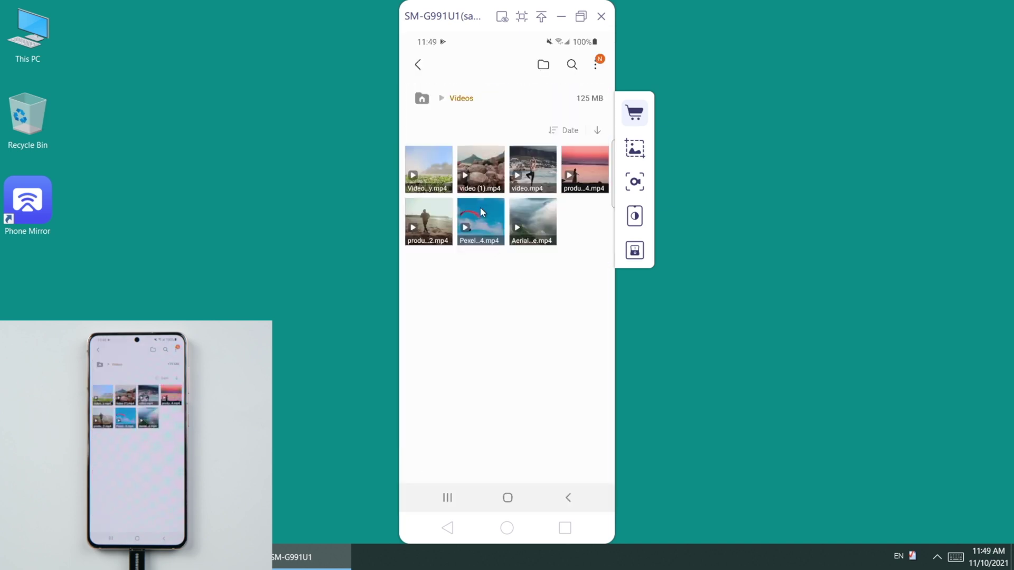
pyautogui.click(481, 207)
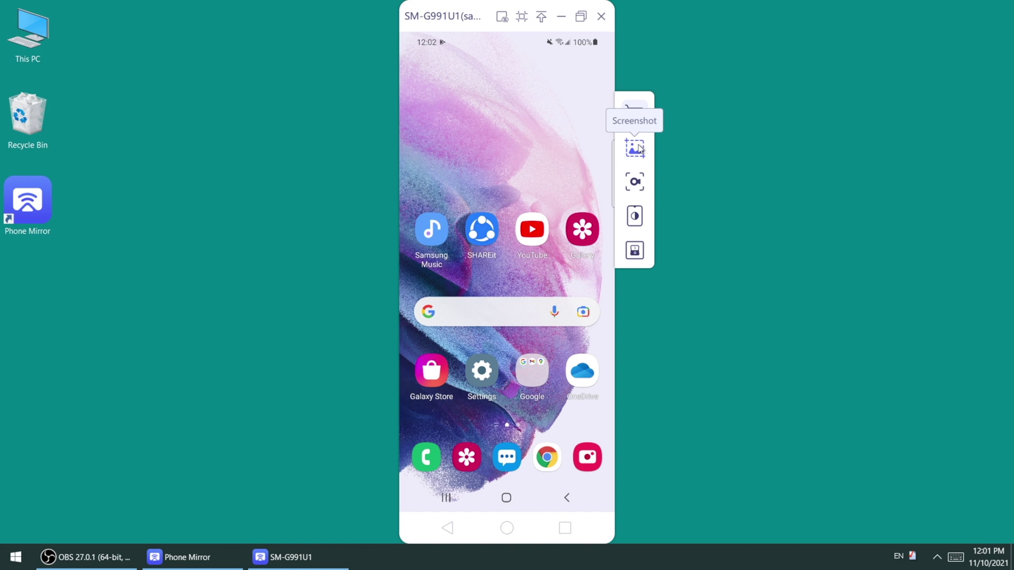
# - Capture a screenshot of the Samsung home screen and view its Screenshot folder
pyautogui.click(634, 148)
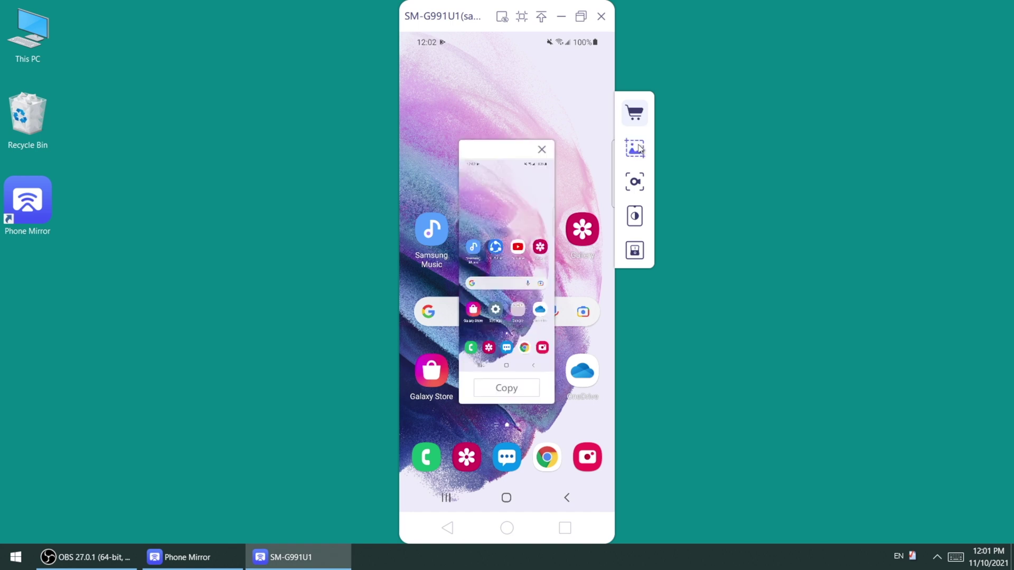
pyautogui.click(502, 216)
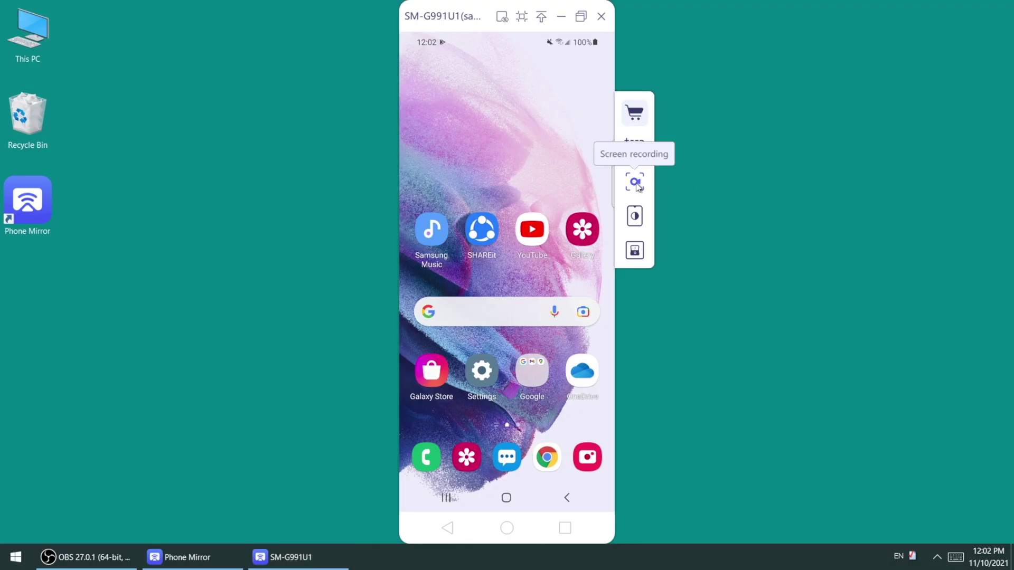
# - Record a short phone-screen clip and play it from the ScreenRecording folder
pyautogui.click(638, 185)
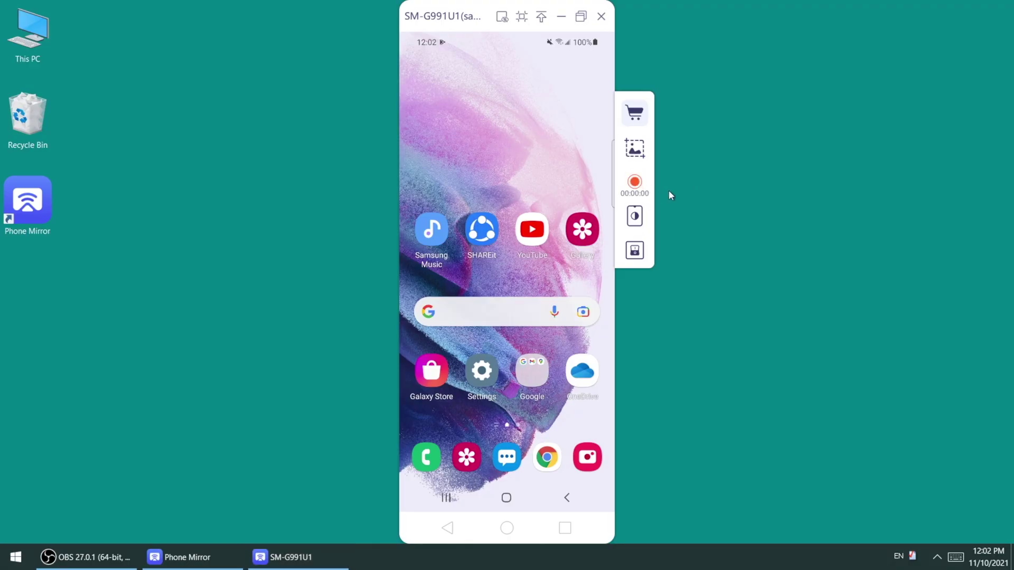
pyautogui.click(636, 183)
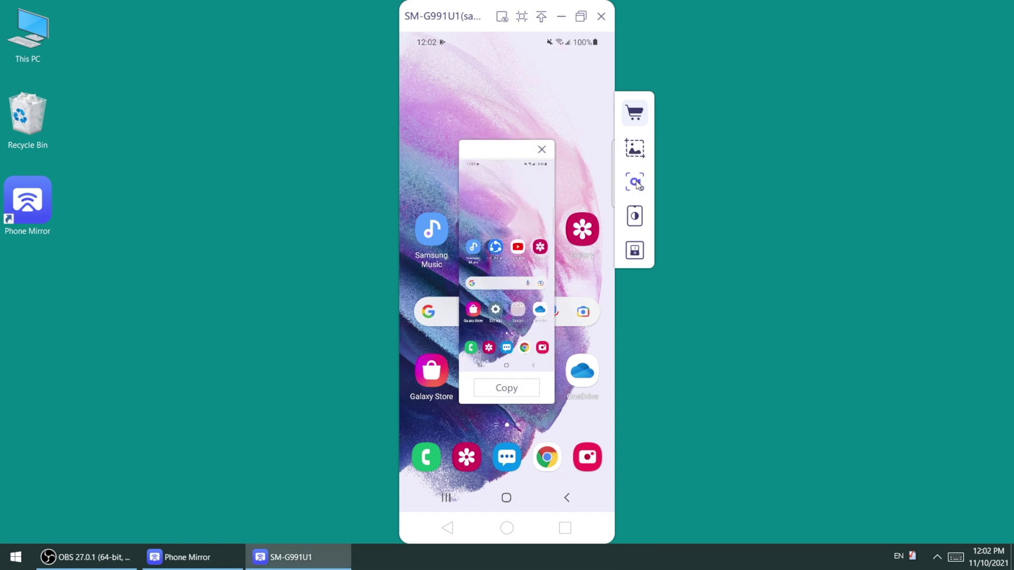
pyautogui.click(506, 219)
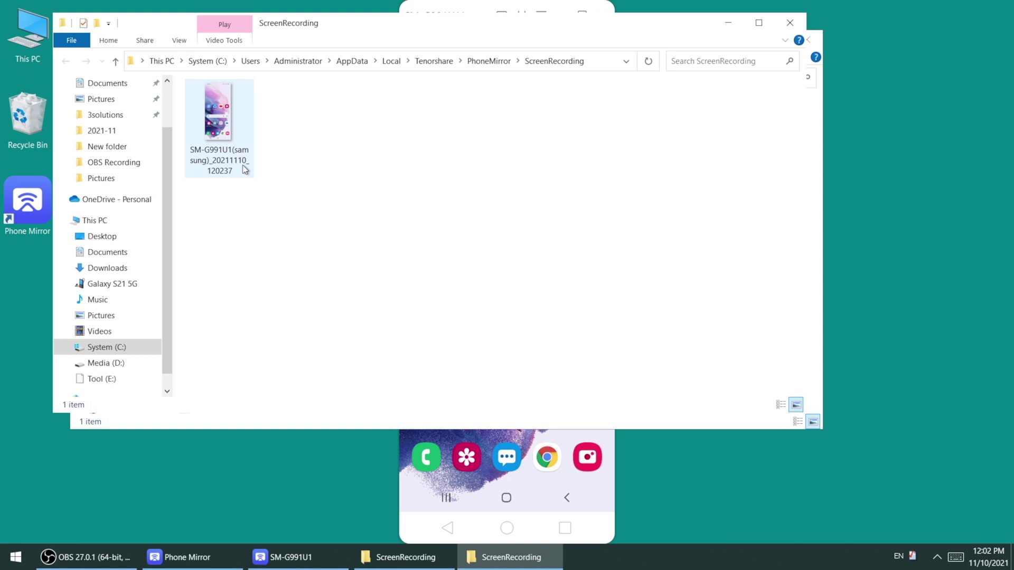
pyautogui.doubleClick(243, 164)
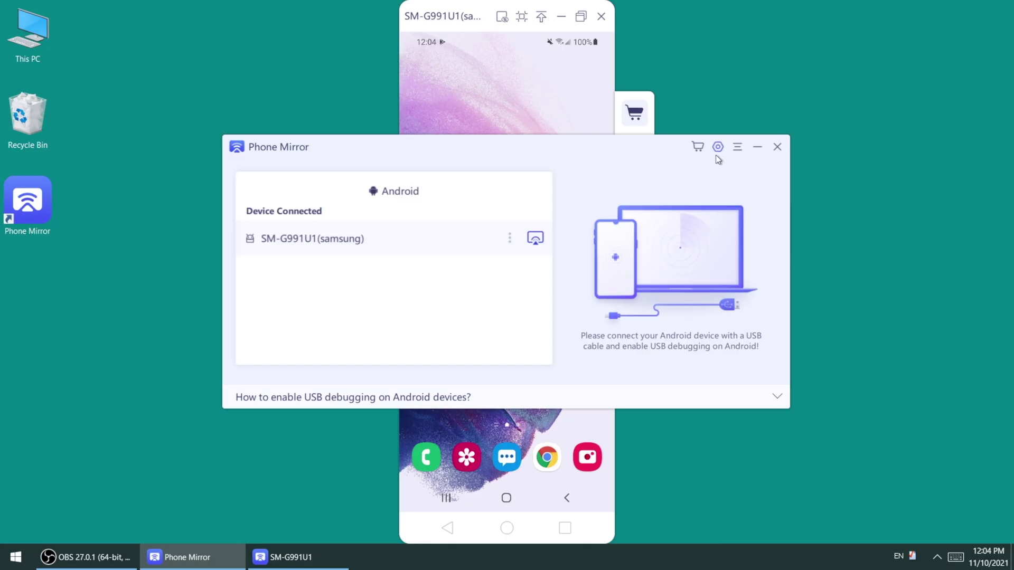
# - Open output settings and browse to Pictures, but cancel to keep the original save folder
pyautogui.click(719, 149)
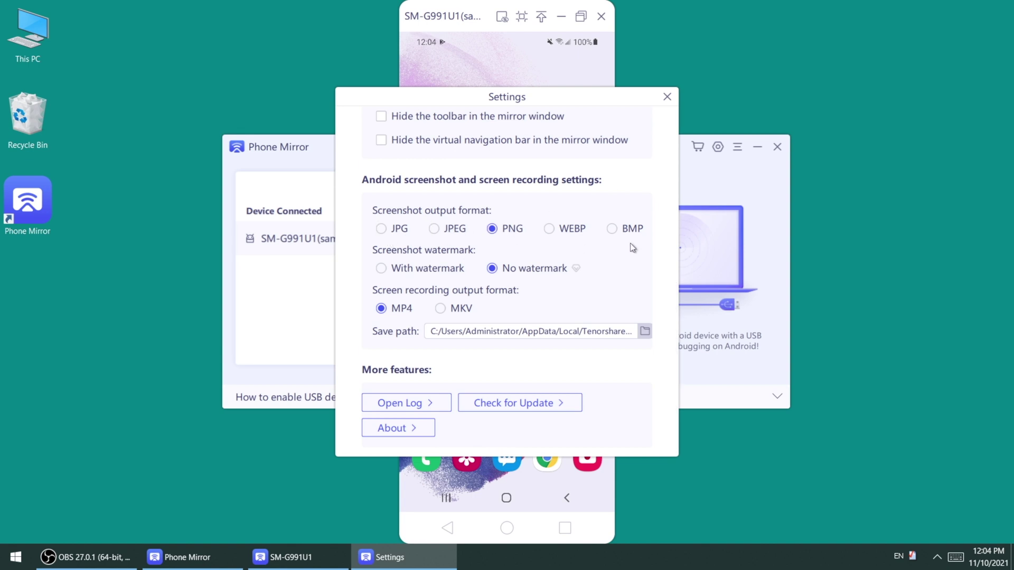
pyautogui.click(643, 333)
pyautogui.click(386, 234)
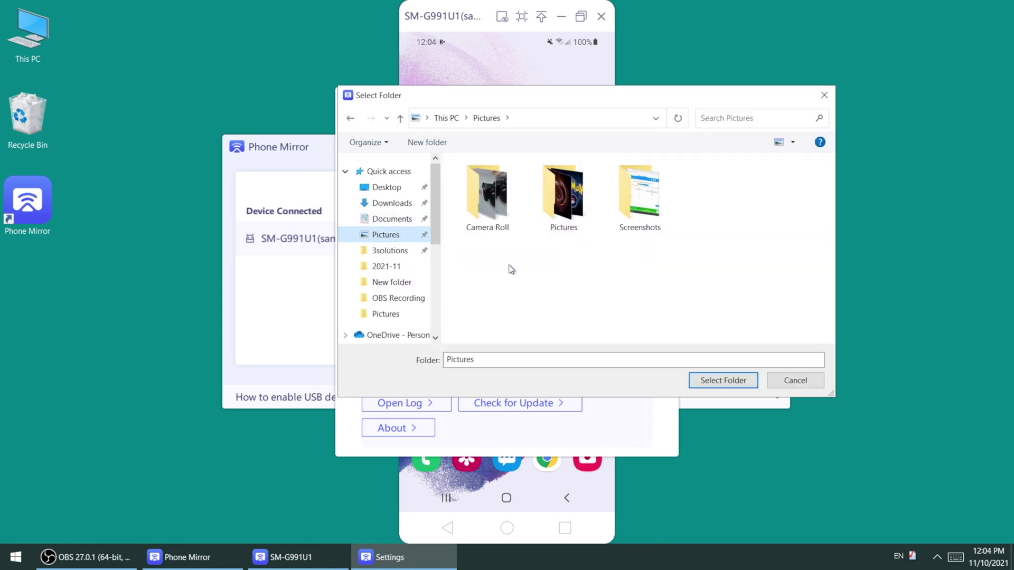
pyautogui.click(792, 381)
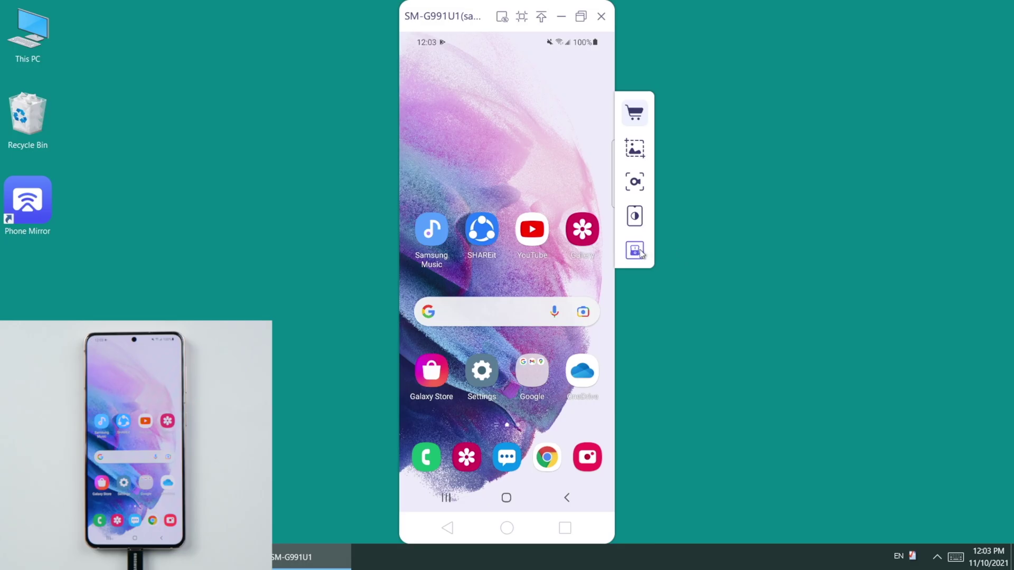
# - Lock the phone screen from the side toolbar, then open the monthly, quarterly and yearly license price page
pyautogui.click(636, 252)
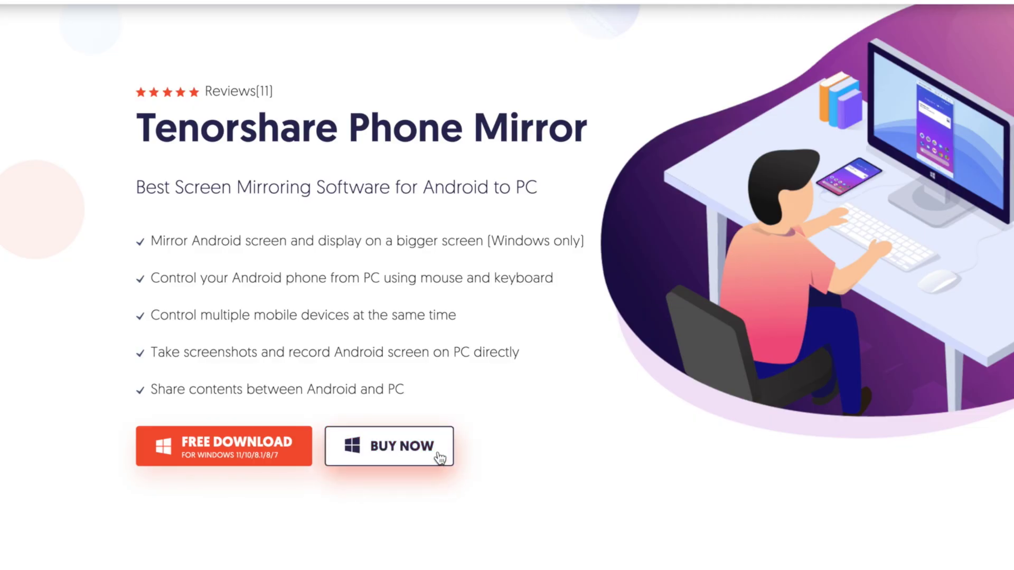
pyautogui.click(438, 457)
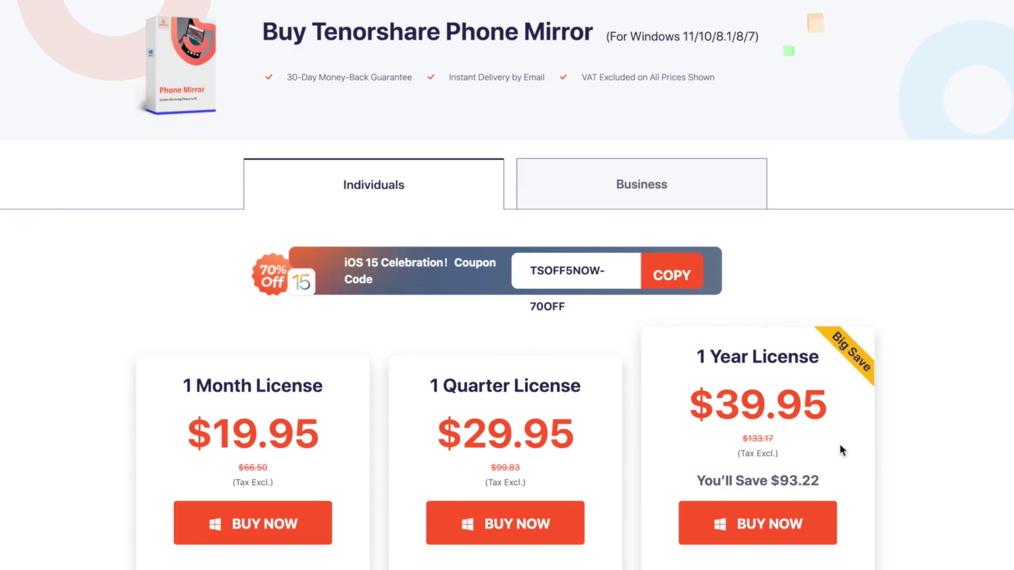